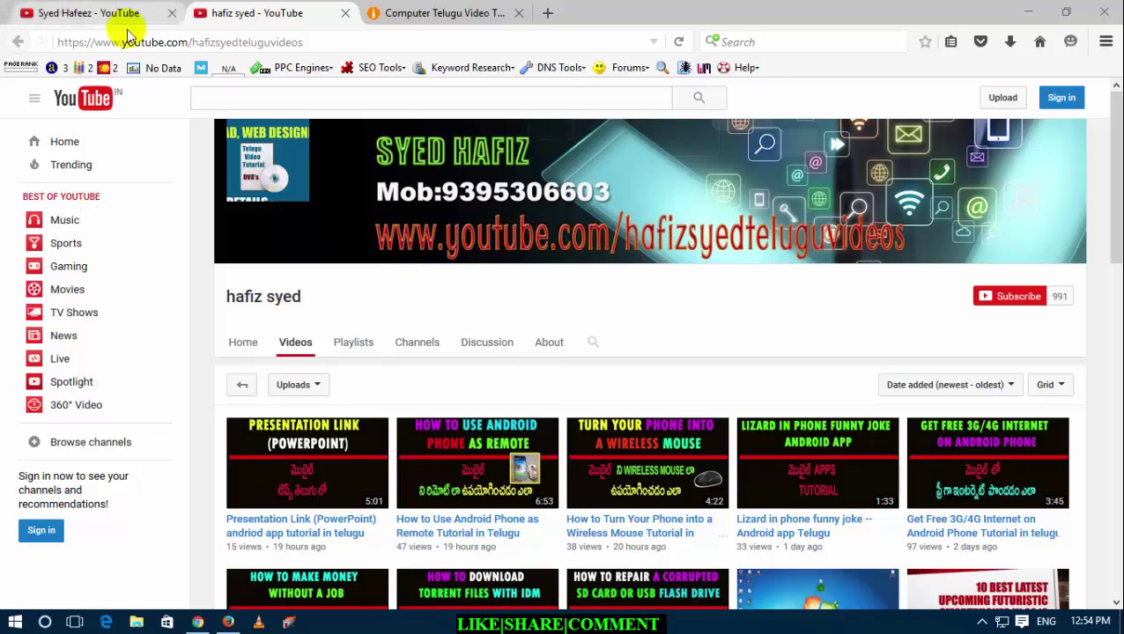
- Look through the two YouTube channel tabs, then switch to the timecomputers.in Computer Telugu tutorials site
left_click(238, 43)
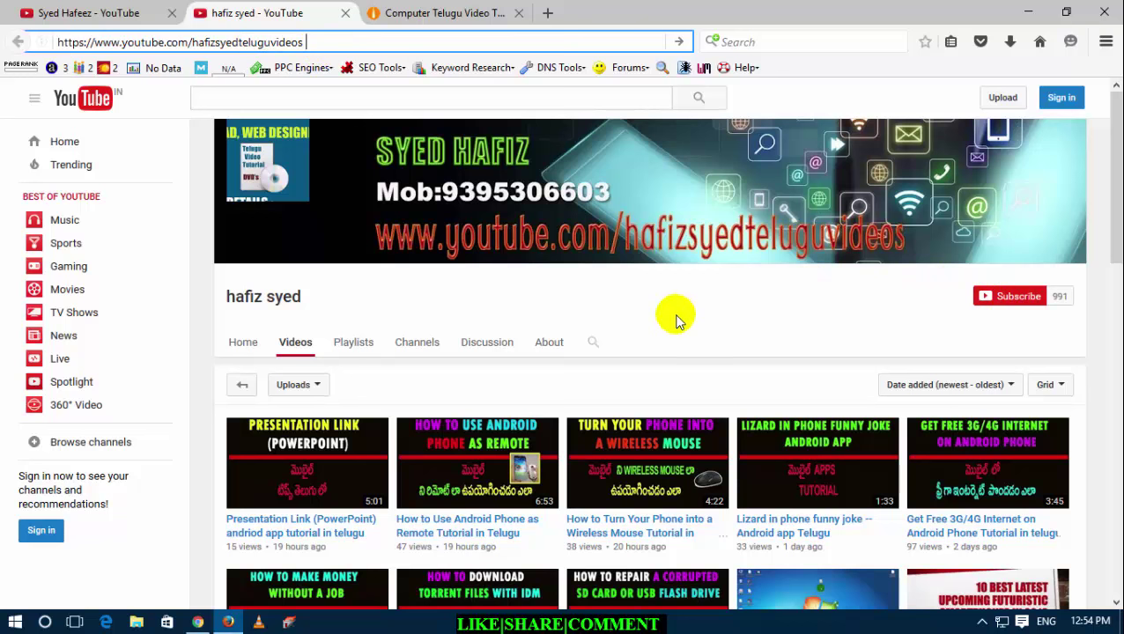
left_click(114, 11)
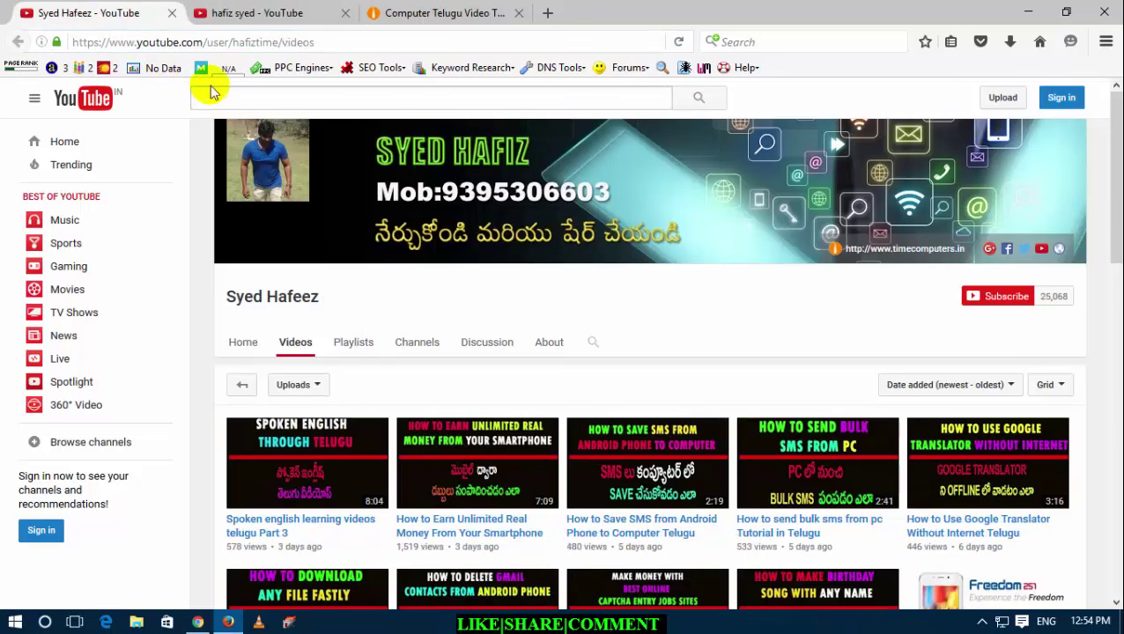
left_click(263, 42)
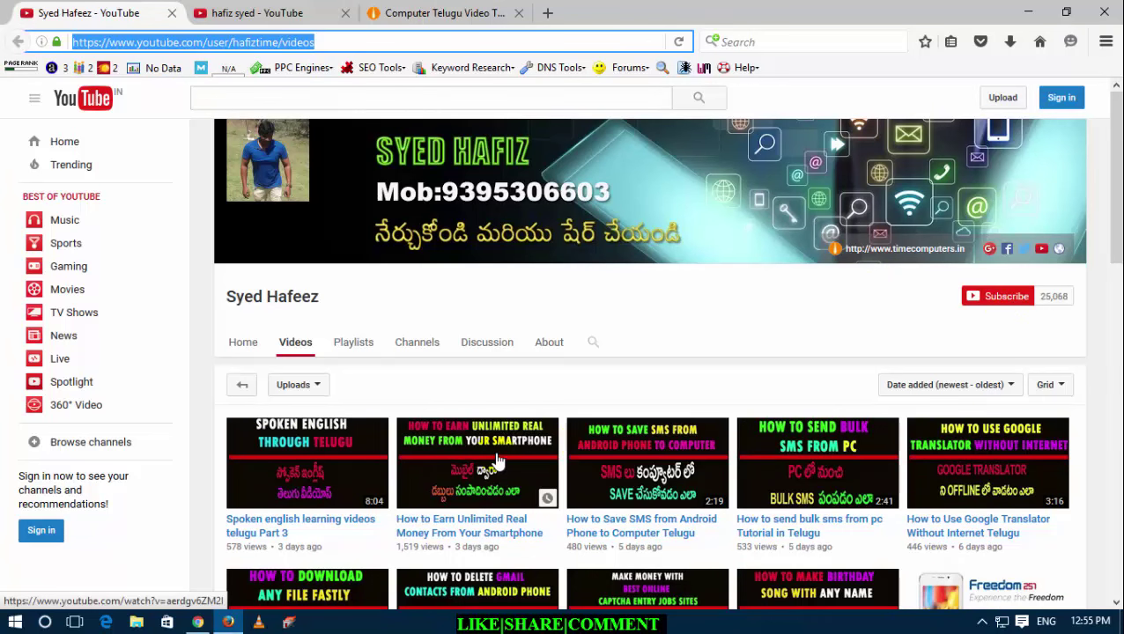
left_click(439, 12)
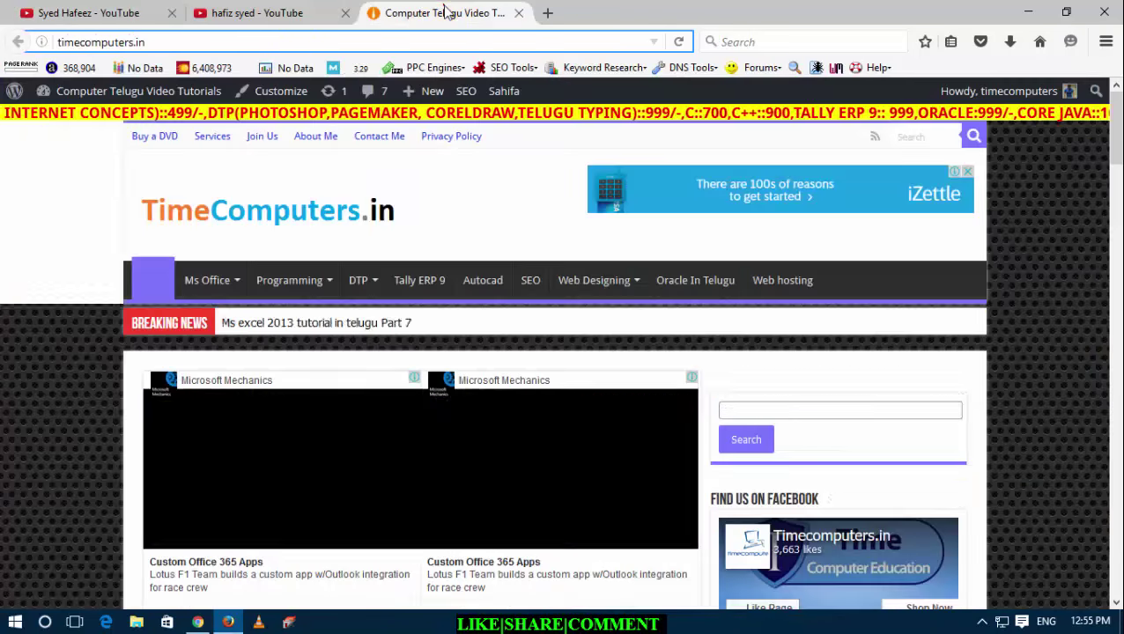
left_click(243, 40)
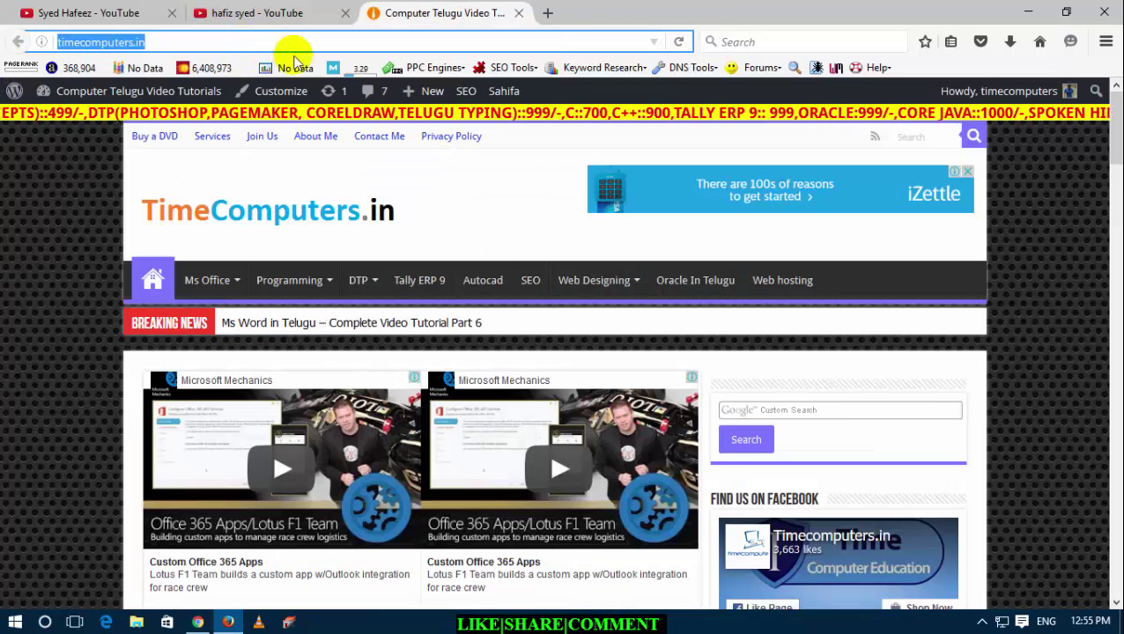
mouse_move(410, 103)
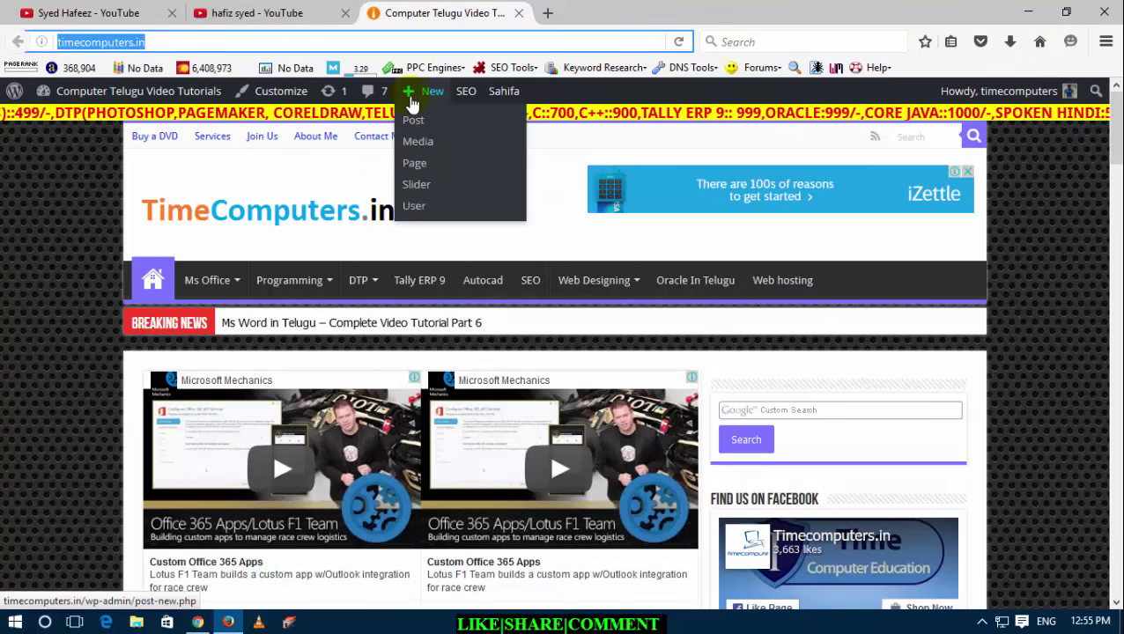
- From the Gmail inbox in Chrome, open Google Drive's My Drive through the Google apps grid
left_click(197, 622)
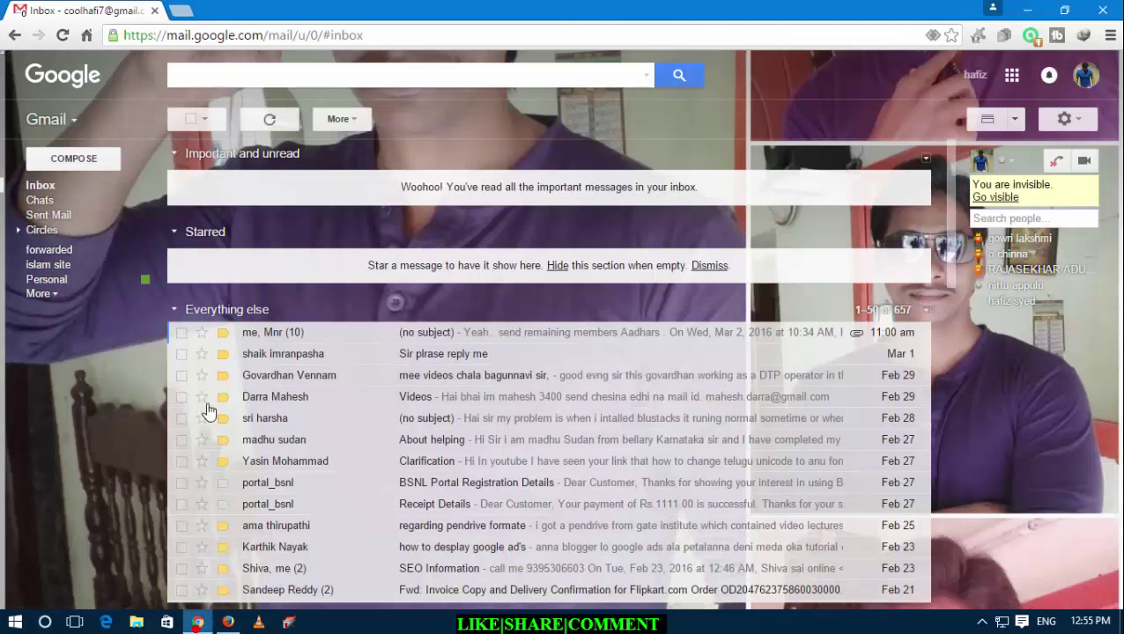
left_click(200, 11)
left_click(74, 11)
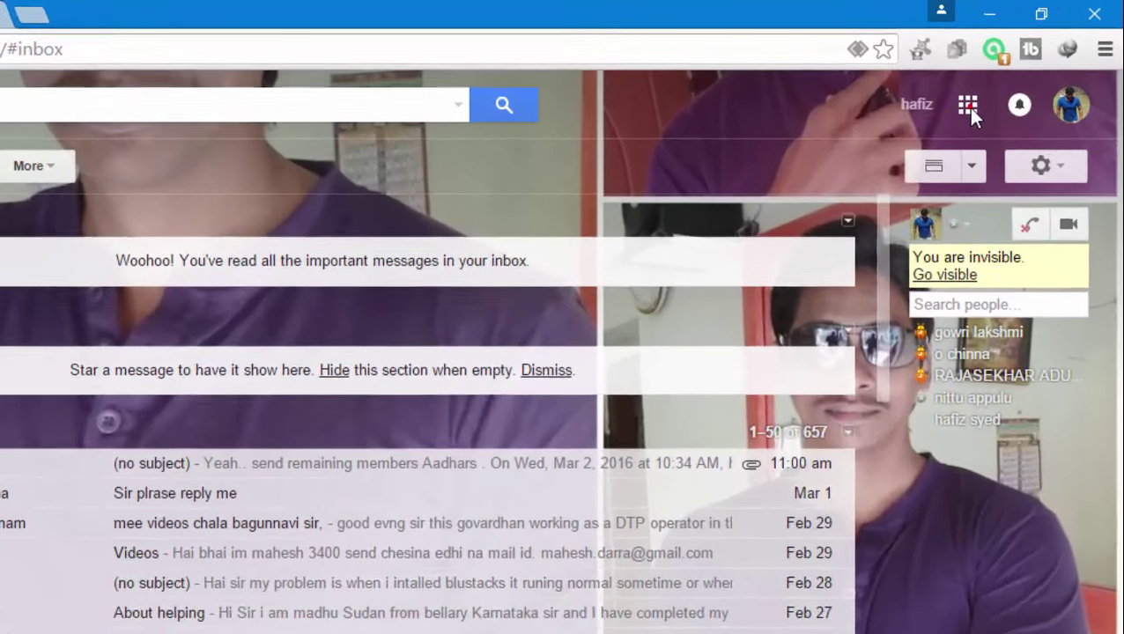
left_click(993, 87)
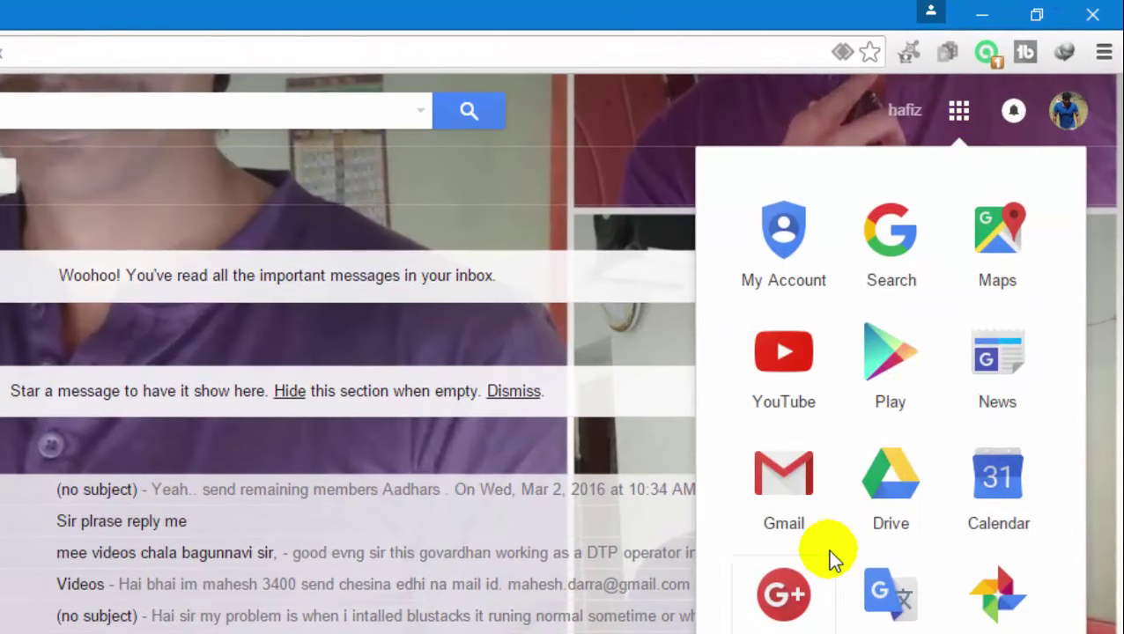
left_click(894, 515)
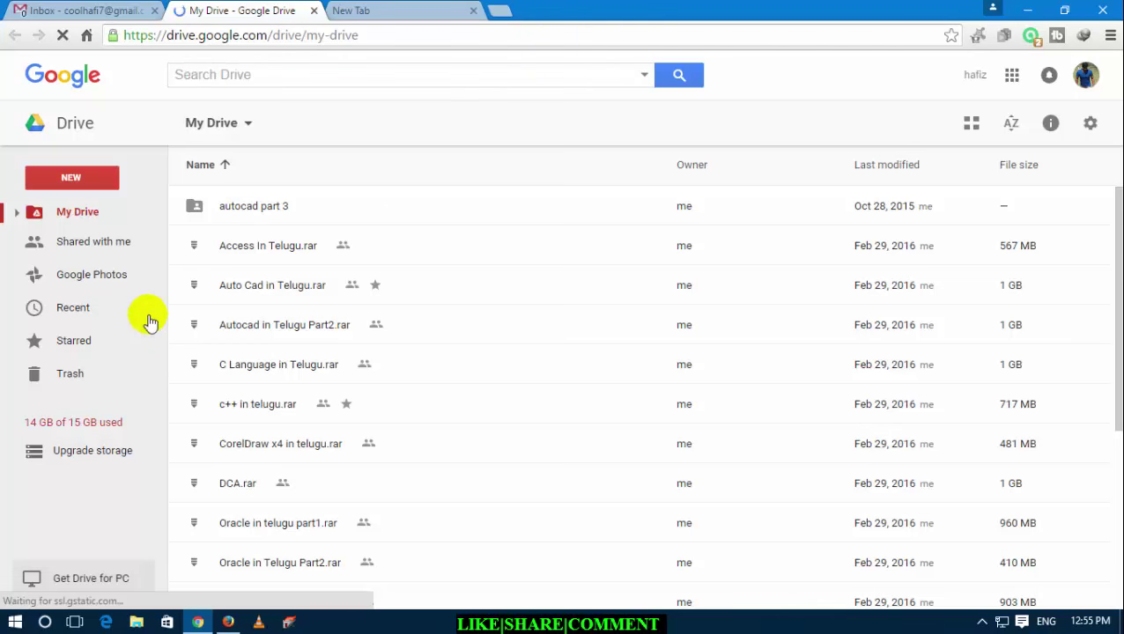
- Create a new blank Google Docs document from Drive's NEW menu
left_click(75, 181)
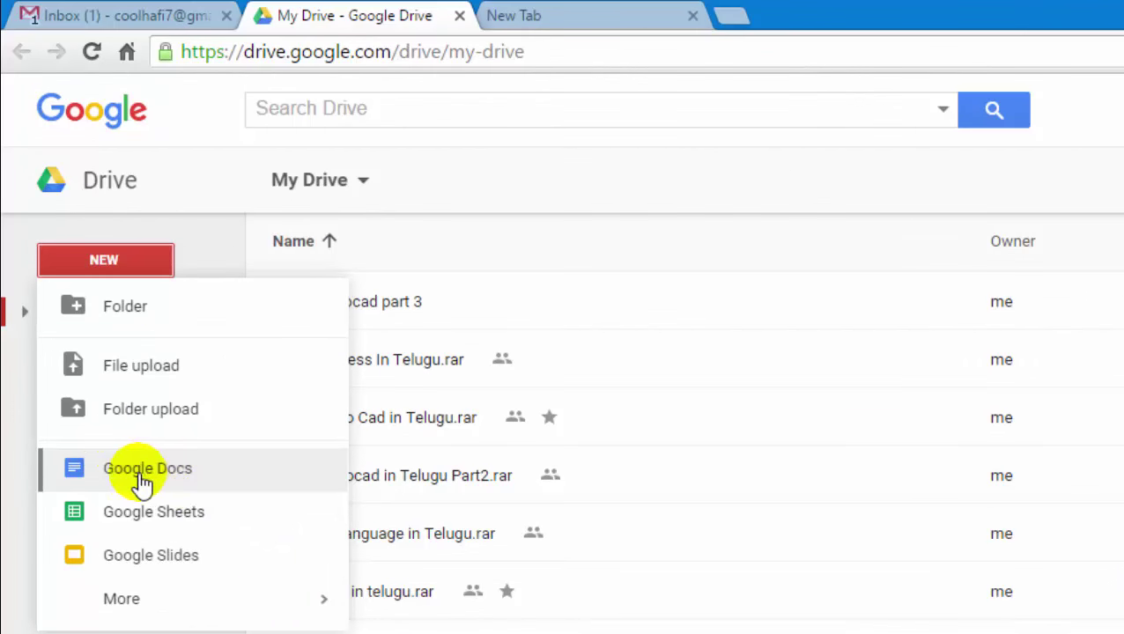
left_click(167, 482)
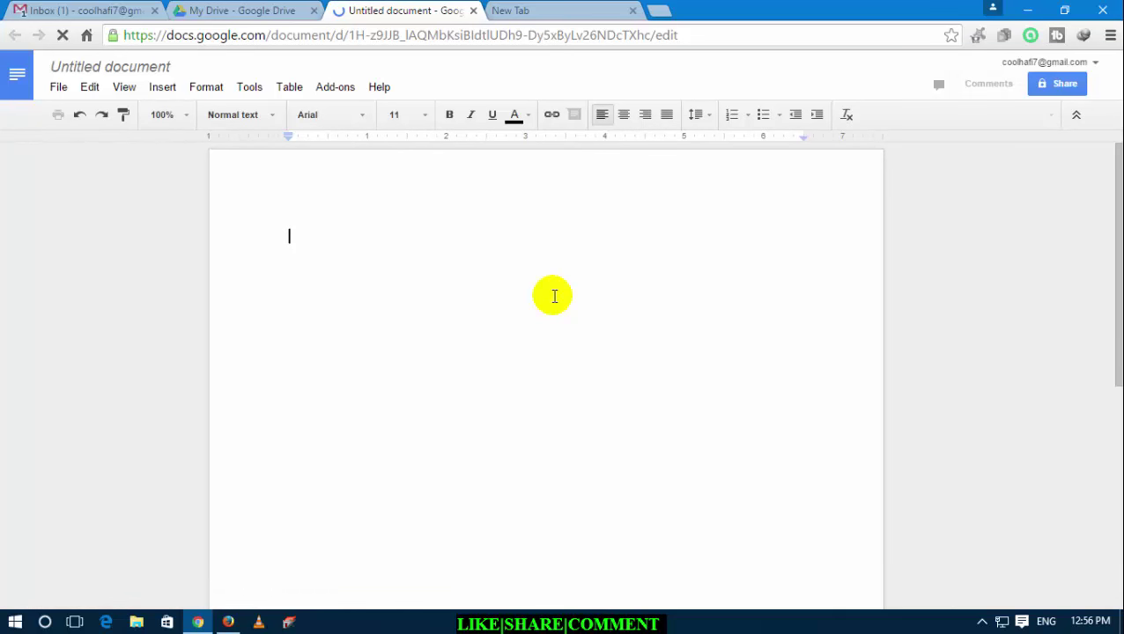
left_click(249, 87)
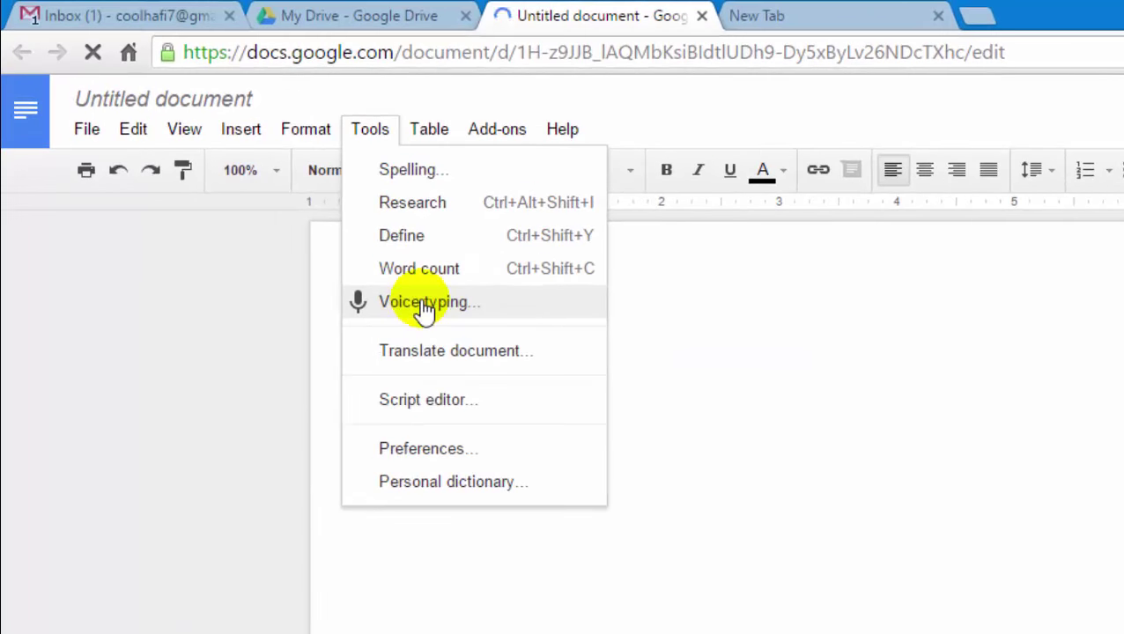
- Turn on voice typing and set its dictation language to English (India)
left_click(424, 302)
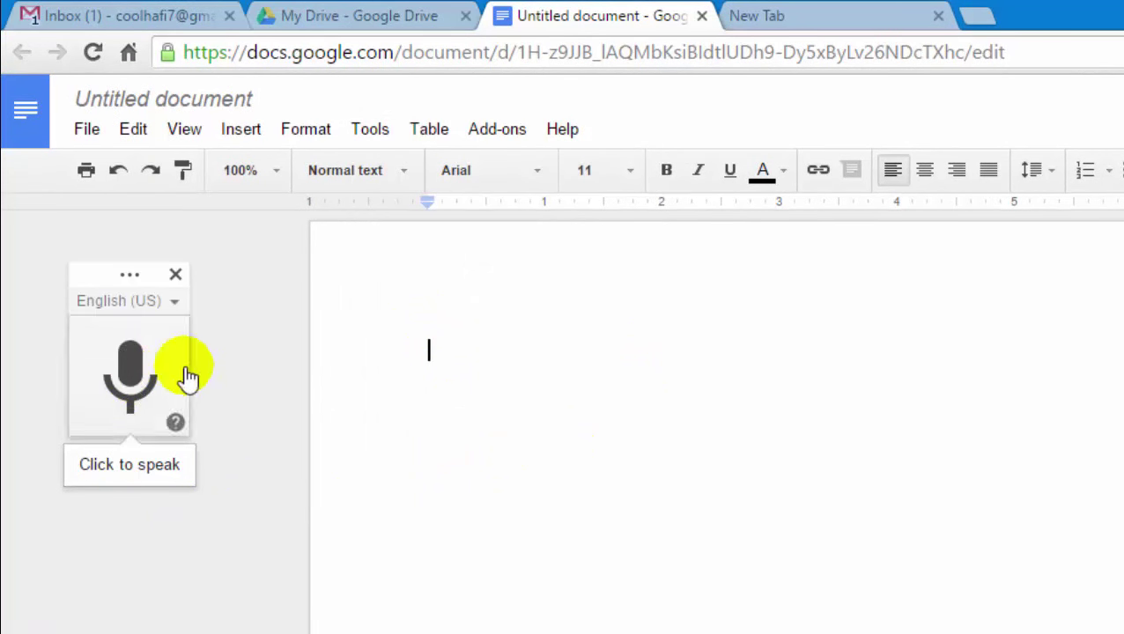
left_click(176, 301)
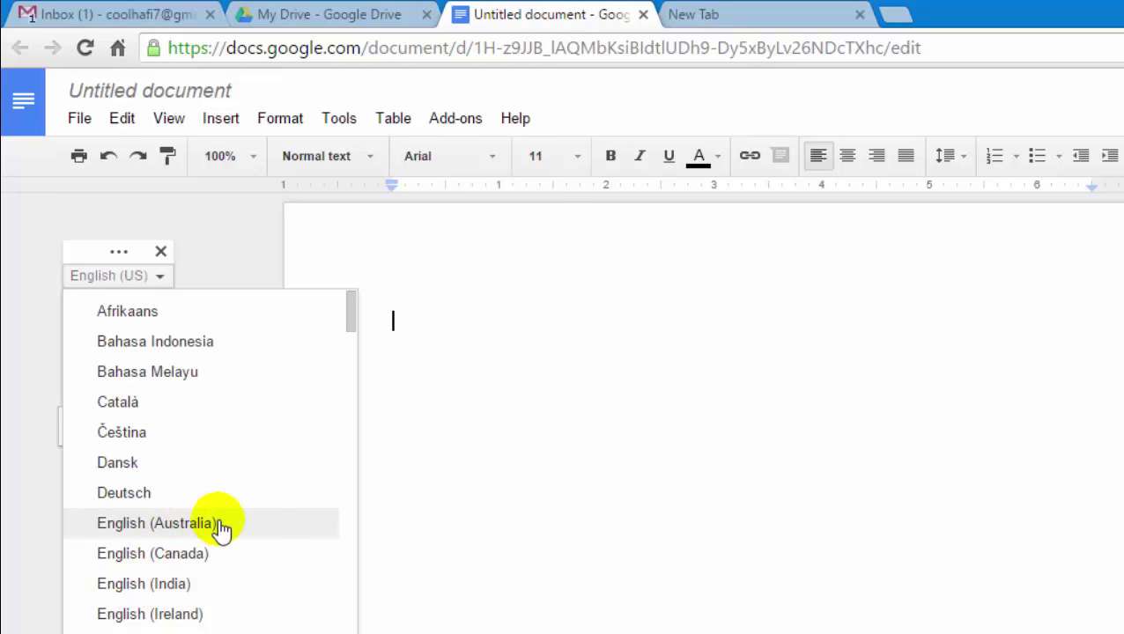
left_click(143, 589)
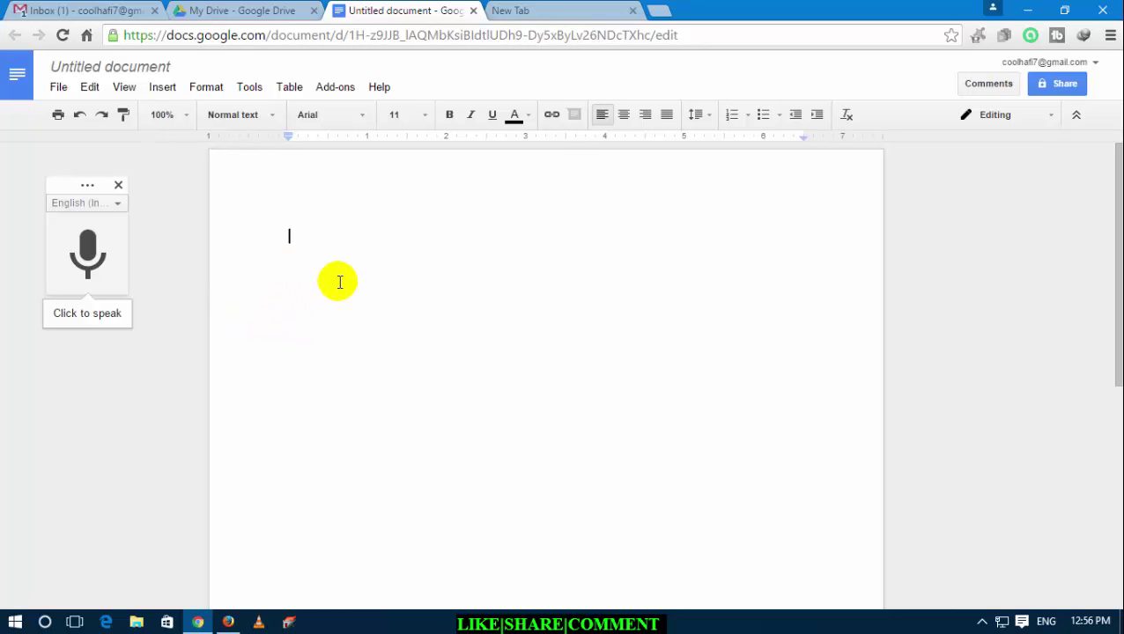
left_click(90, 256)
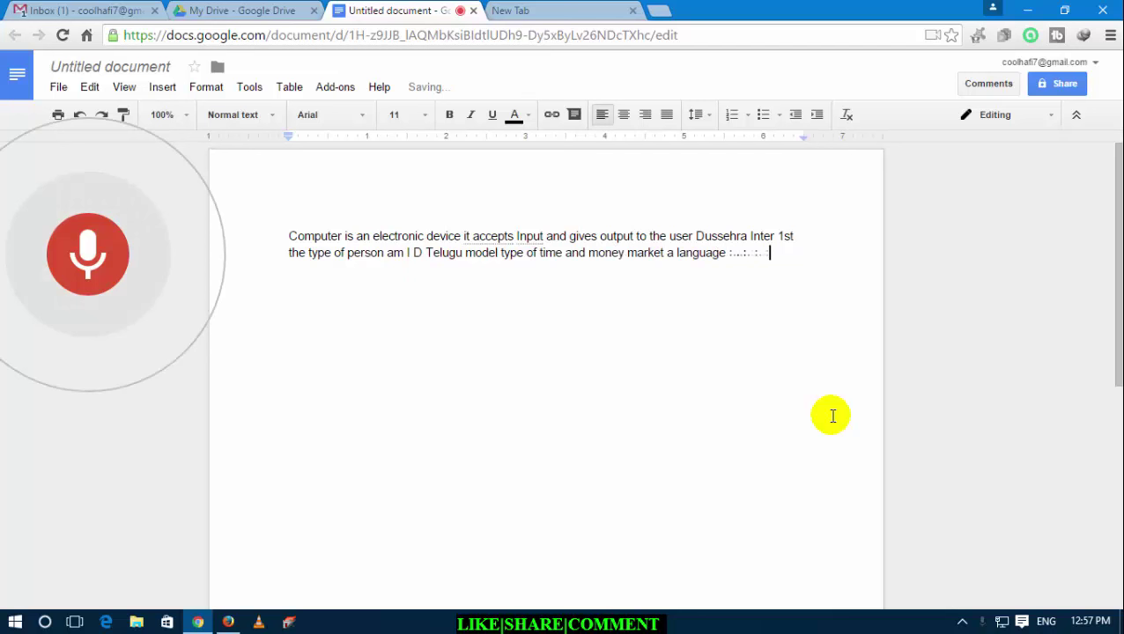
- Stop the microphone after dictating the paragraph 'Computer is an electronic device it accepts Input…'
left_click(97, 273)
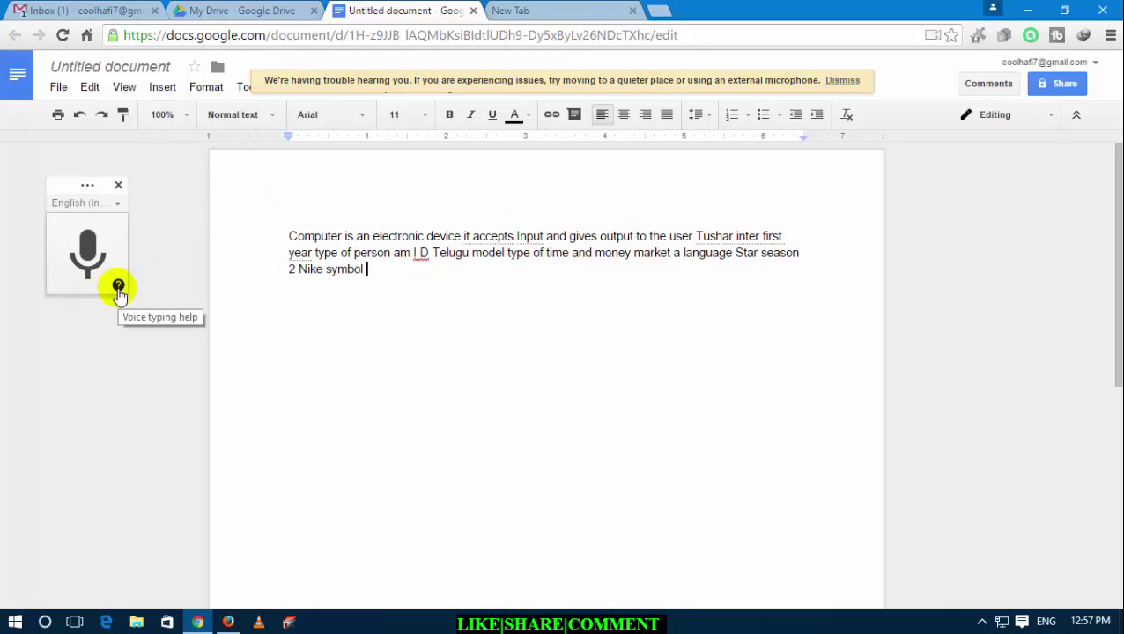
- Open the voice typing help and show the voice commands for selecting text
left_click(119, 289)
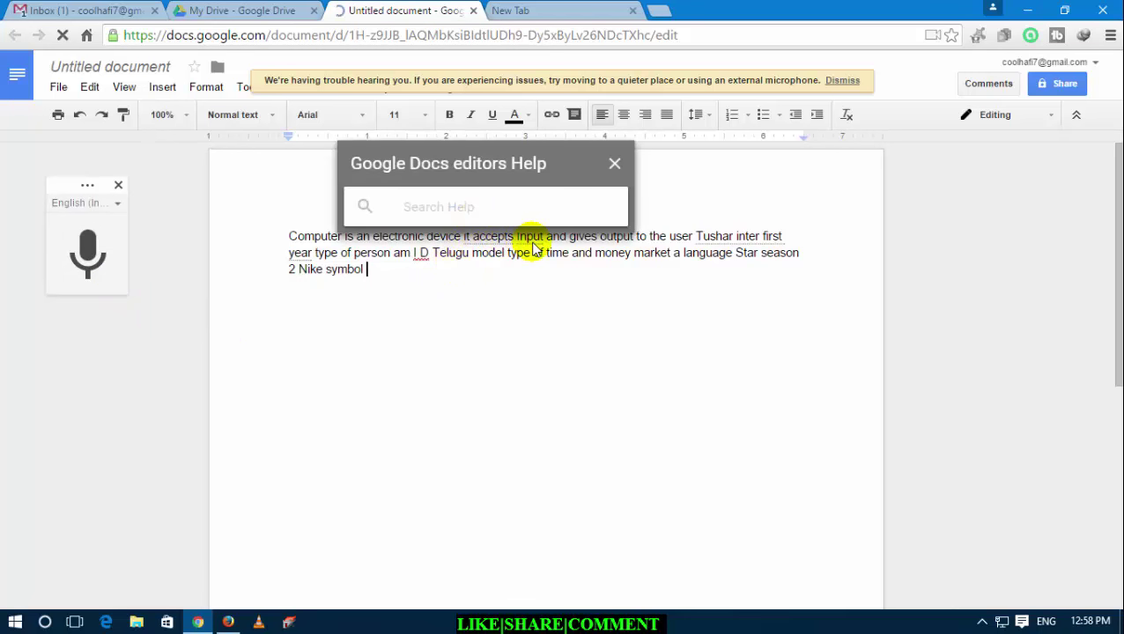
left_click(509, 206)
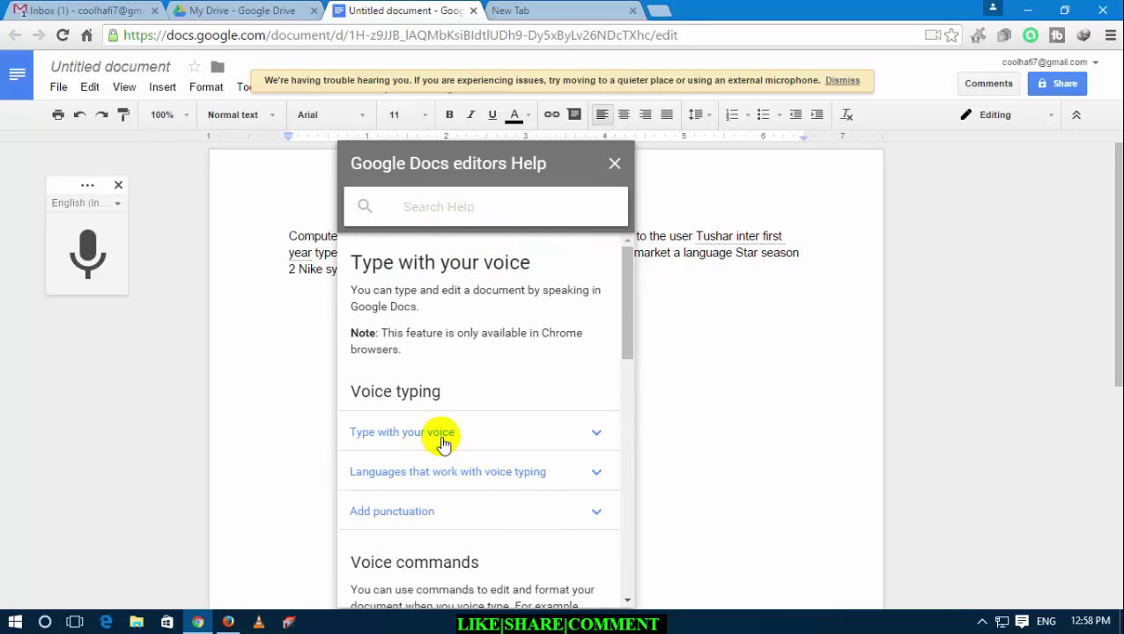
scroll(443, 446, "down", 3)
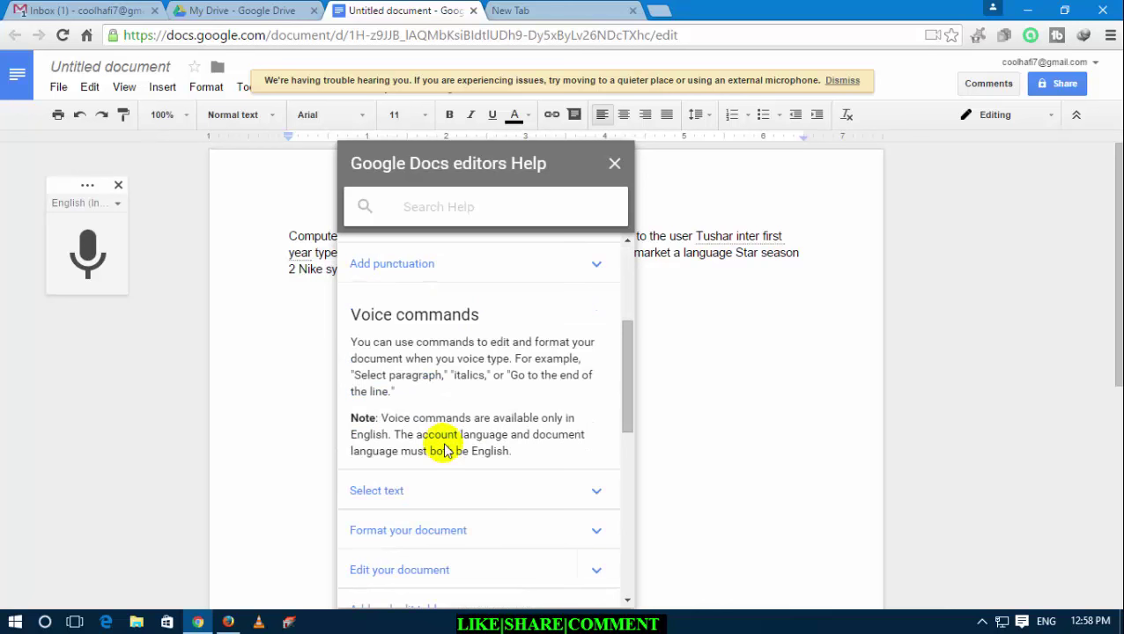
left_click(442, 493)
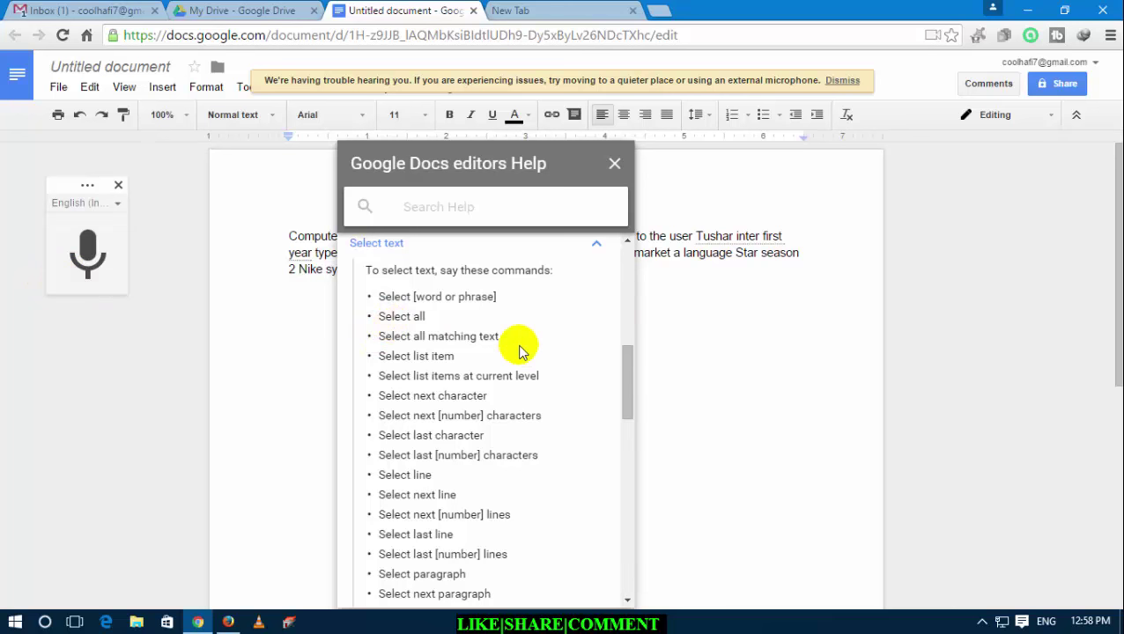
- Expand the formatting commands and read through alignment, font size, list and remove-formatting commands
scroll(484, 353, "down", 5)
left_click(467, 458)
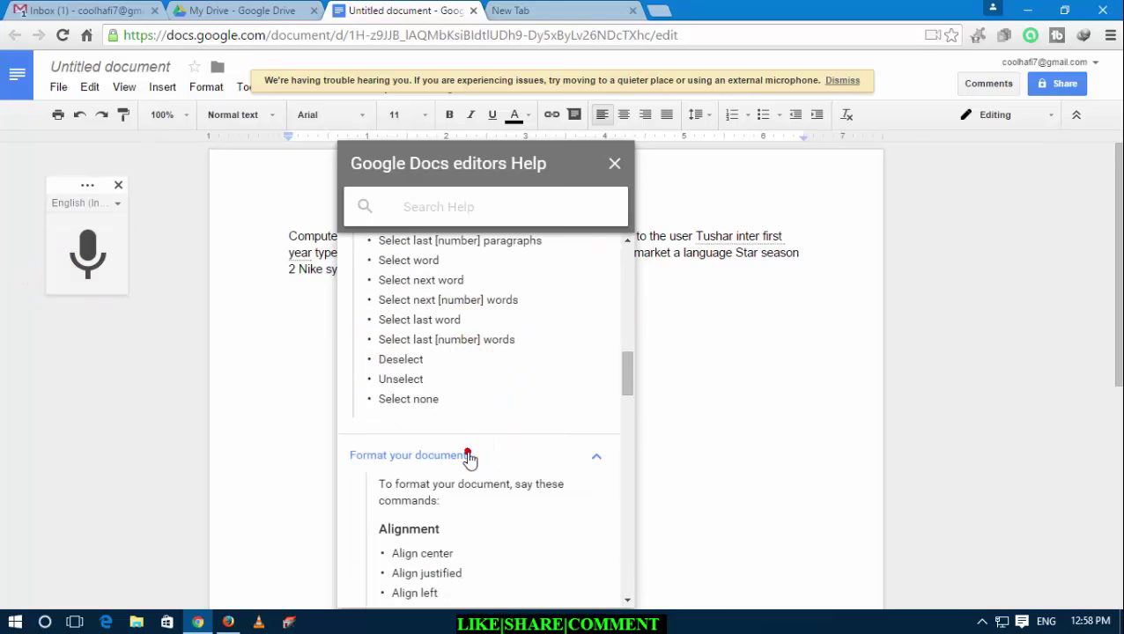
scroll(467, 444, "down", 3)
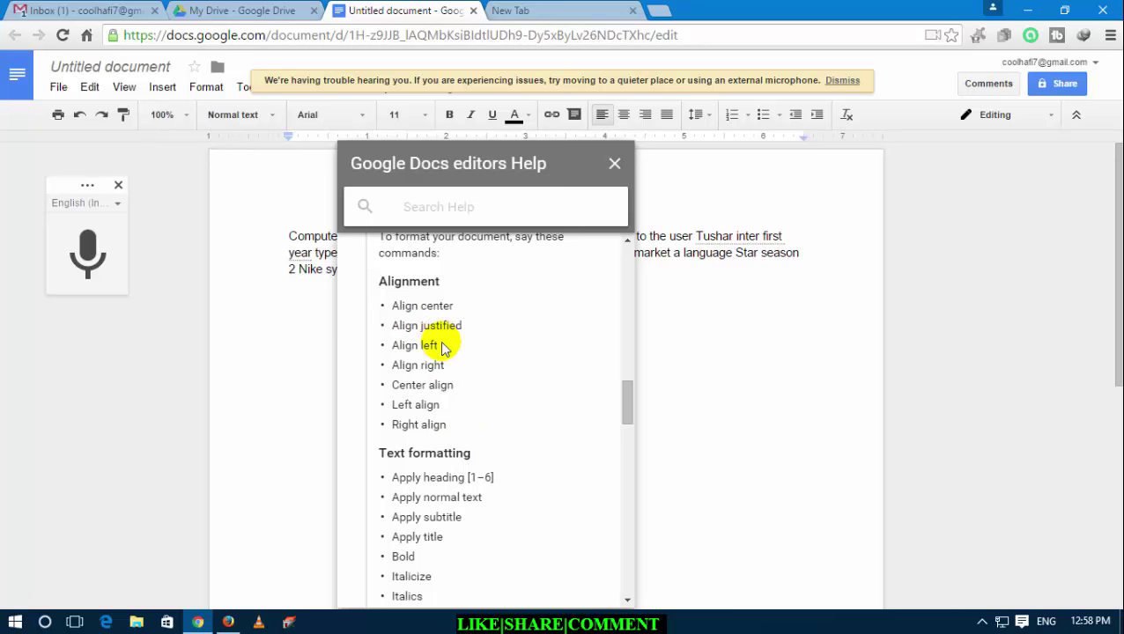
scroll(445, 348, "down", 1)
scroll(458, 370, "down", 2)
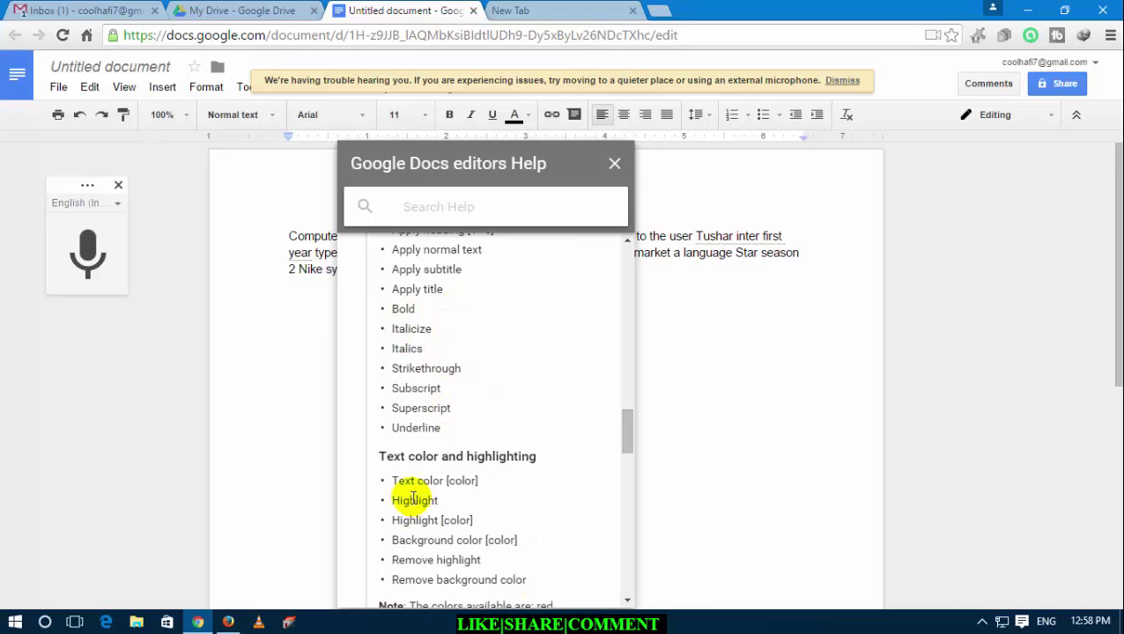
scroll(453, 502, "down", 1)
scroll(460, 509, "down", 1)
scroll(457, 514, "down", 3)
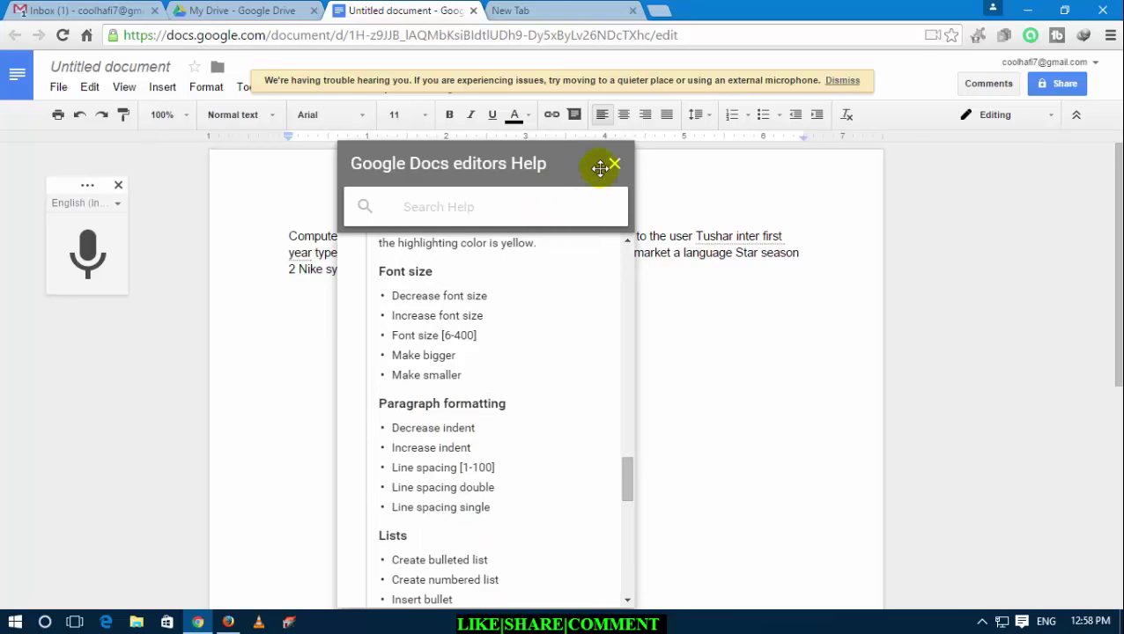
scroll(515, 339, "down", 4)
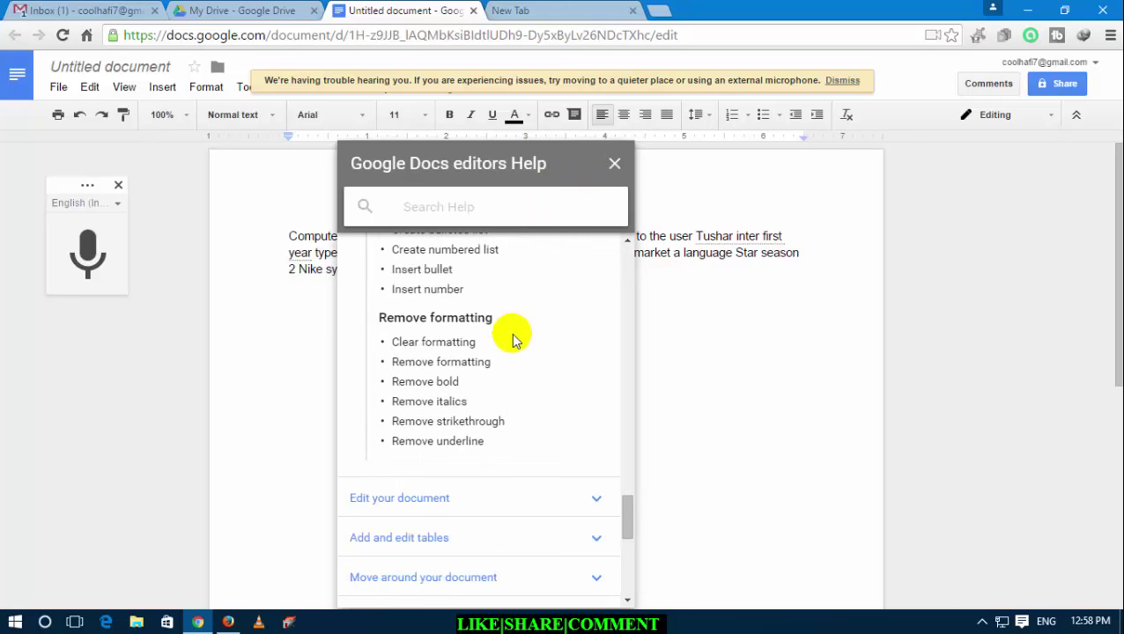
- Close the help and dictate English text beginning 'gold is important a golden ordinary course'
left_click(616, 166)
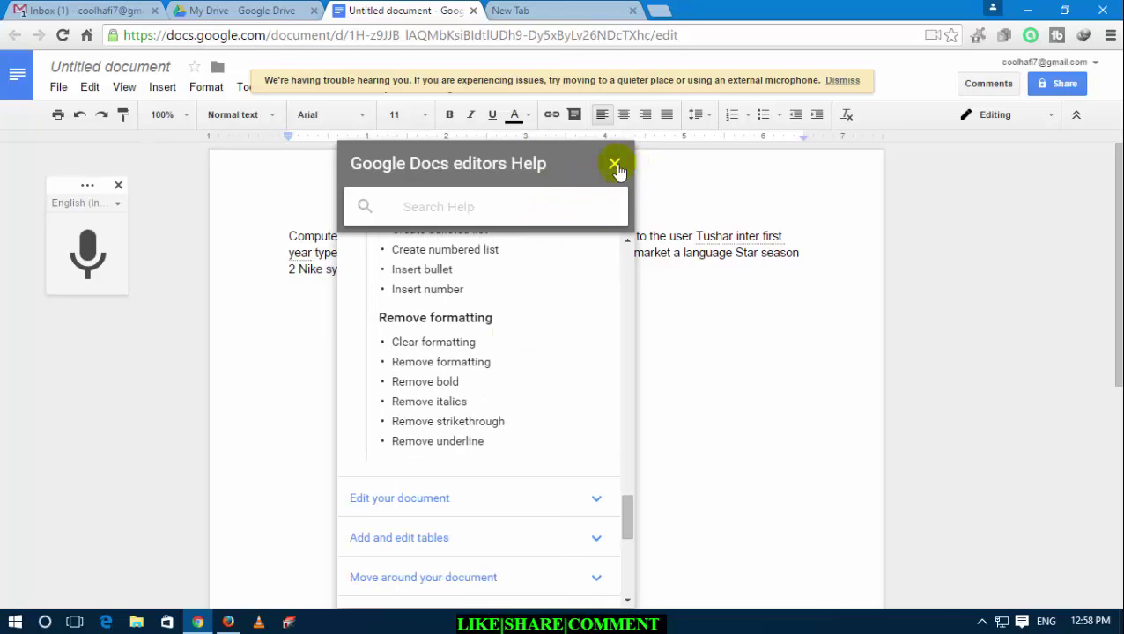
left_click(88, 251)
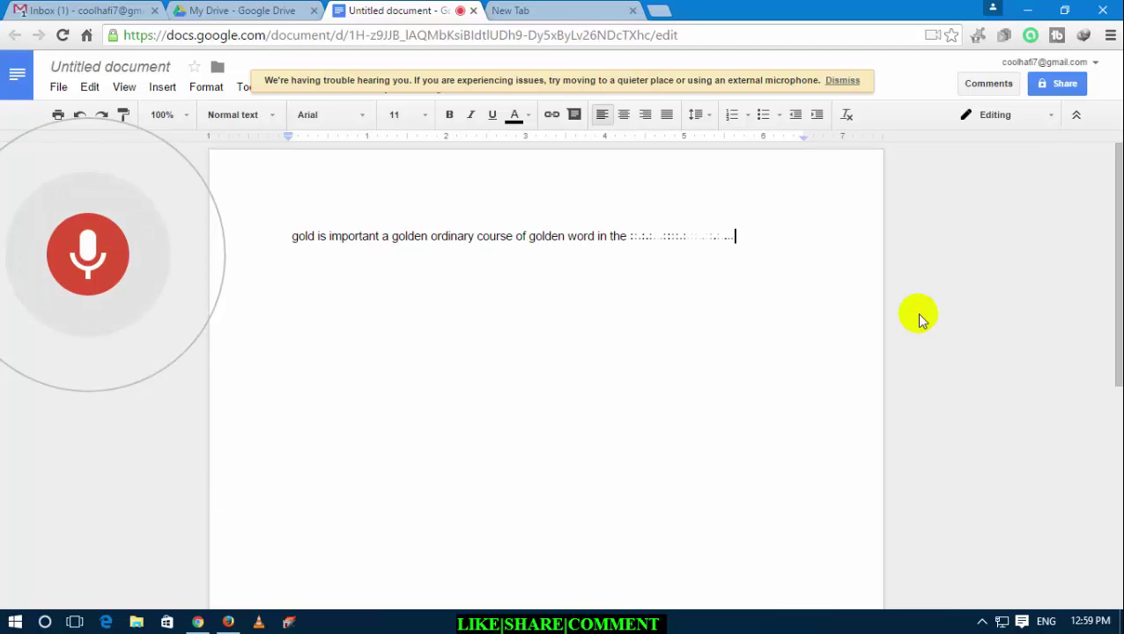
- Stop the English dictation at 'entire body language Hindi' and switch voice typing to हिन्दी
left_click(88, 264)
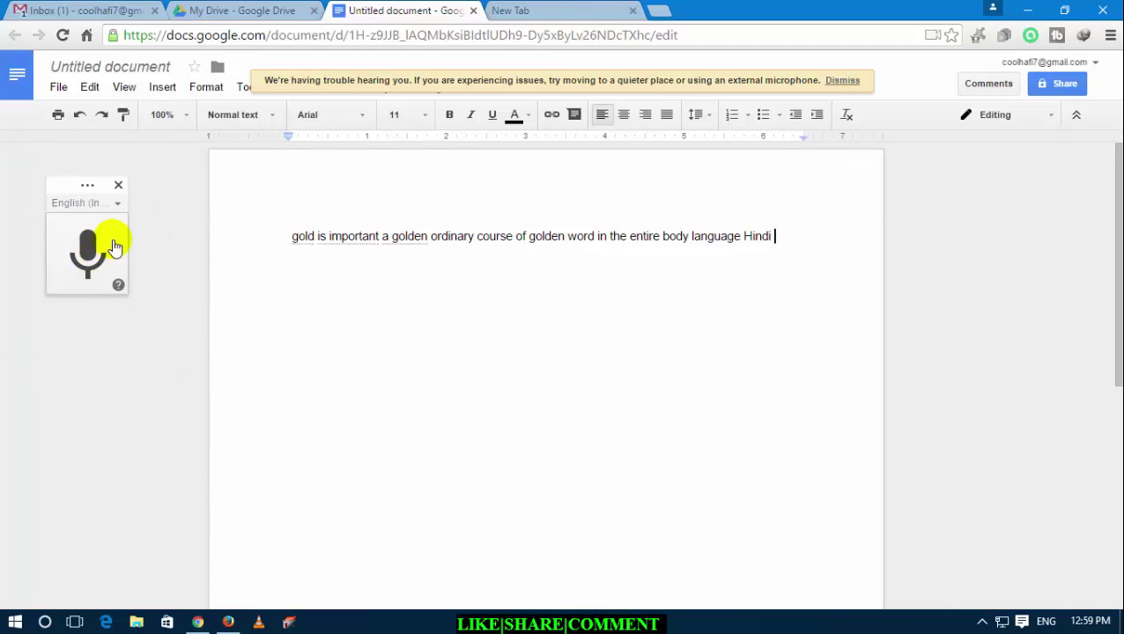
left_click(116, 202)
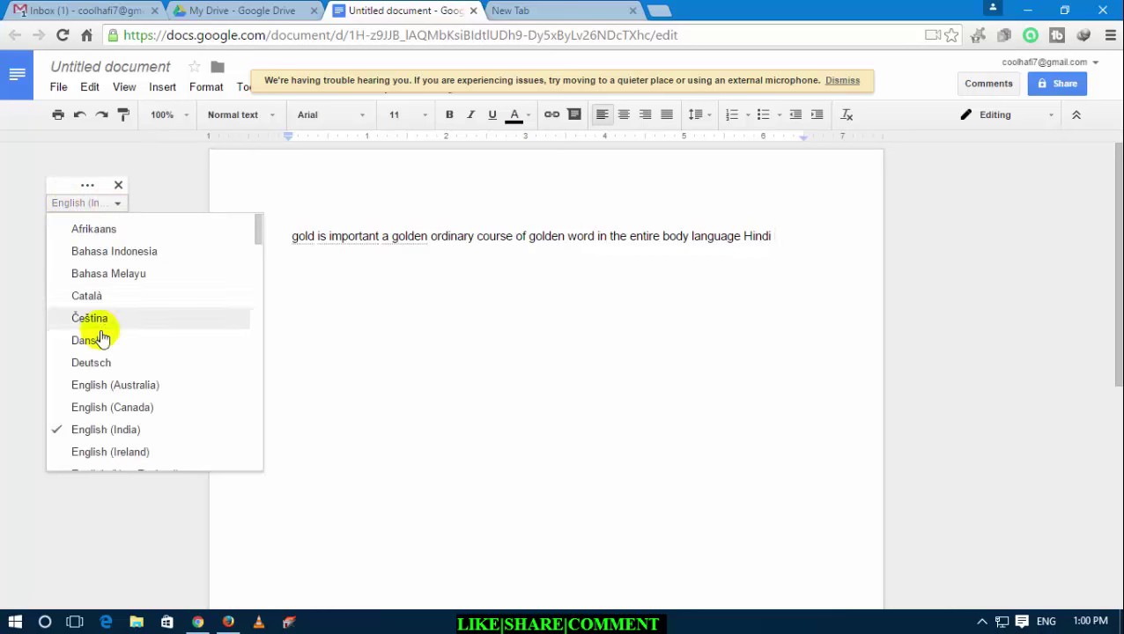
scroll(102, 338, "down", 3)
scroll(95, 323, "down", 5)
scroll(125, 346, "down", 3)
scroll(125, 371, "down", 3)
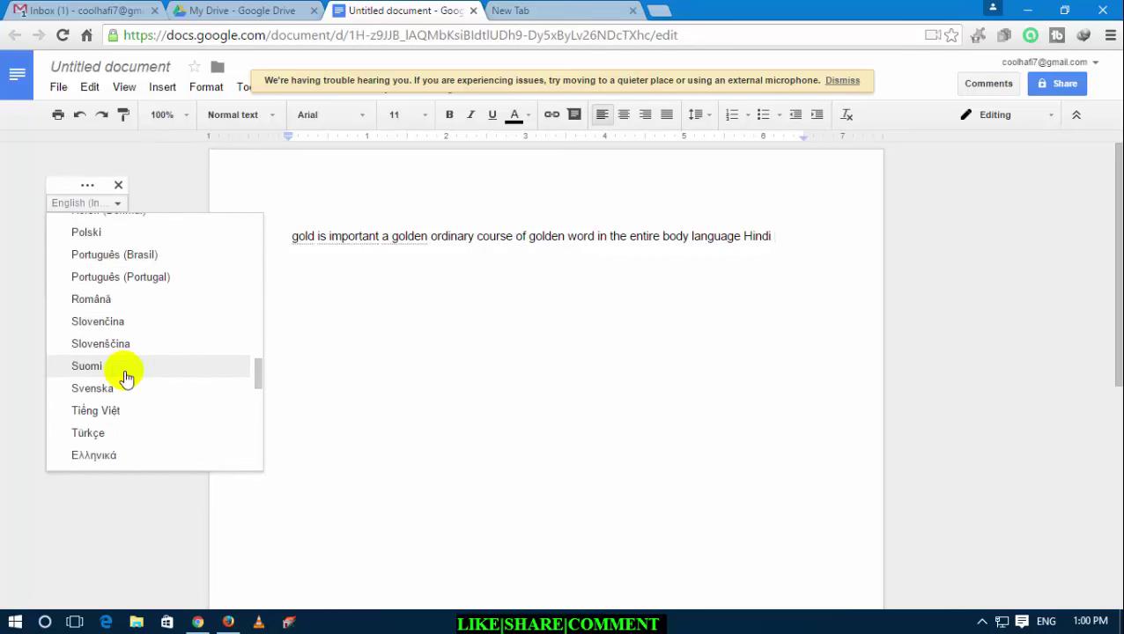
scroll(127, 387, "down", 5)
scroll(132, 348, "down", 3)
scroll(158, 361, "down", 3)
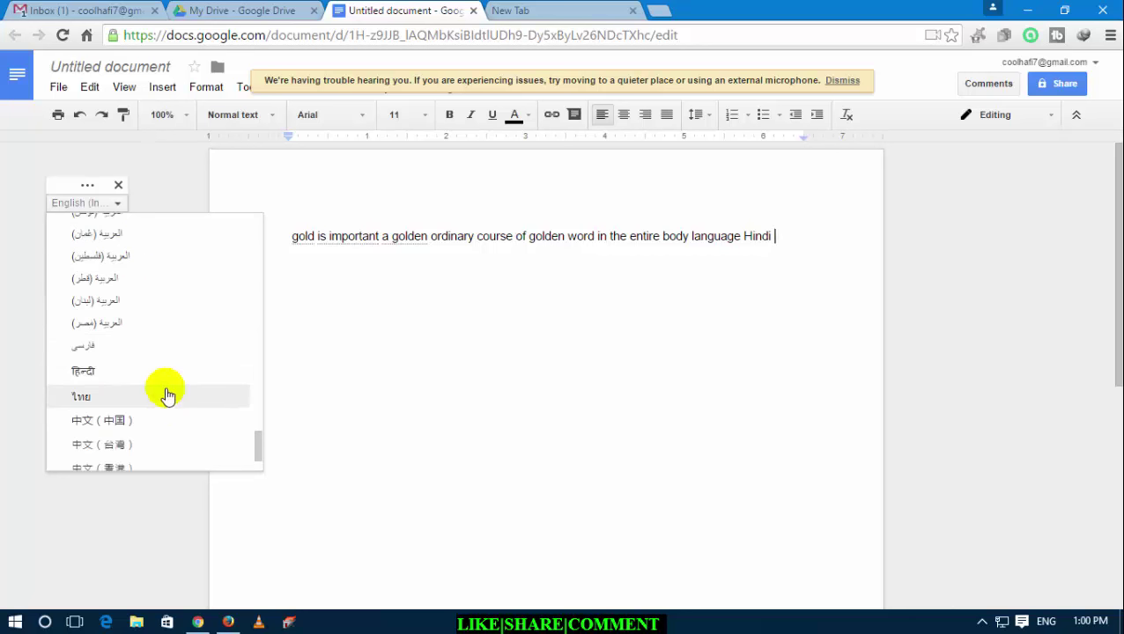
scroll(141, 394, "down", 2)
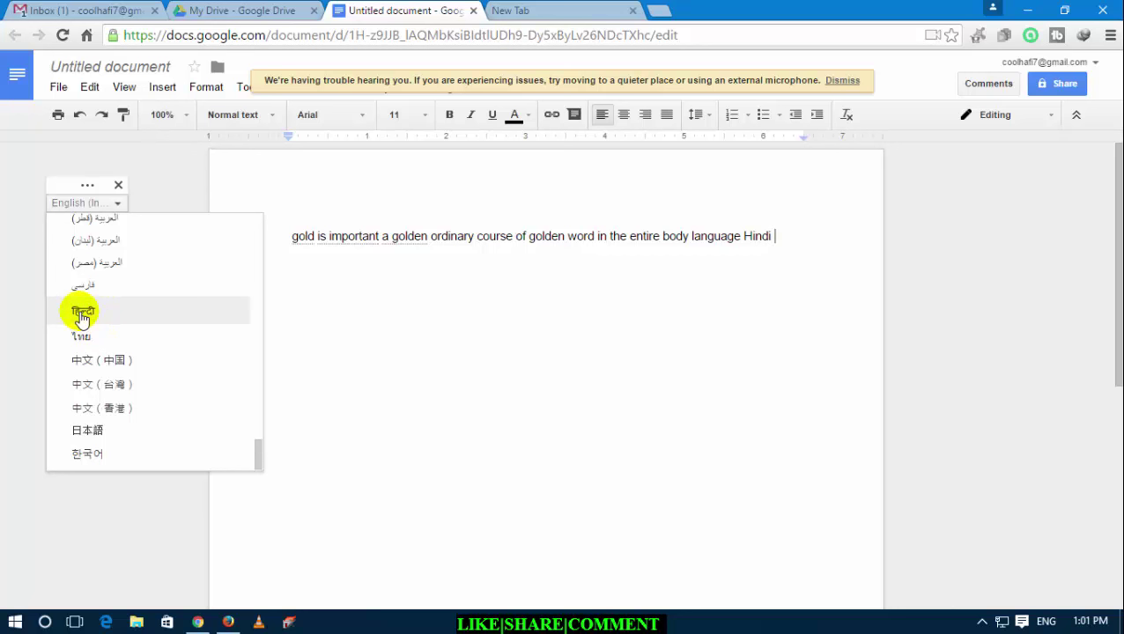
left_click(80, 312)
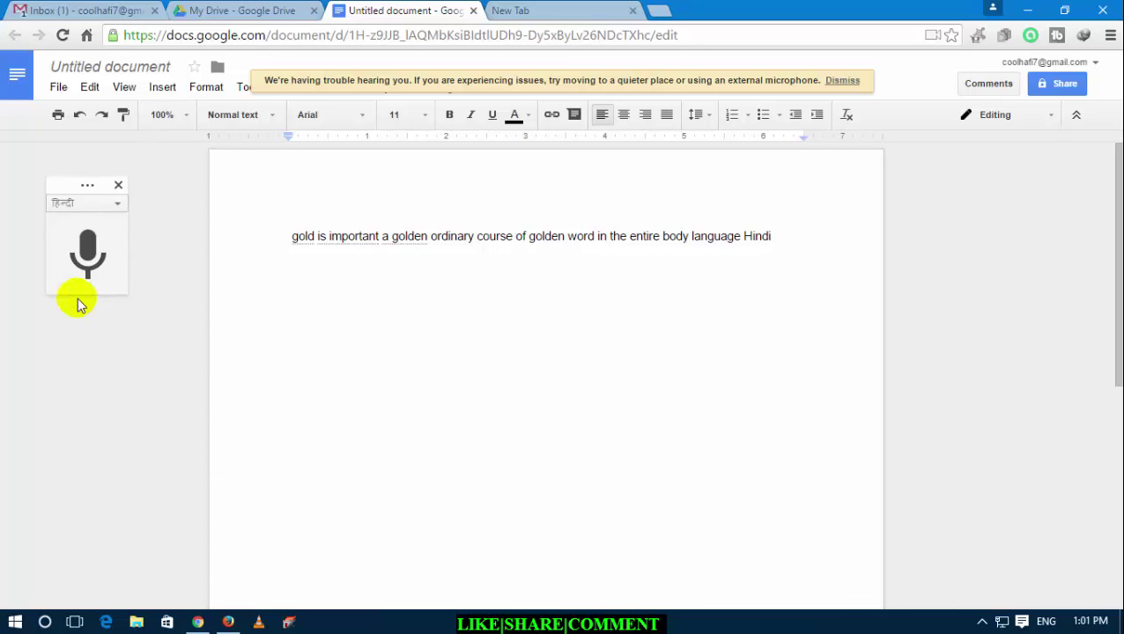
- Dictate several lines of Hindi in Devanagari, ending '…कर डालना उसे में लेना', then stop
left_click(87, 255)
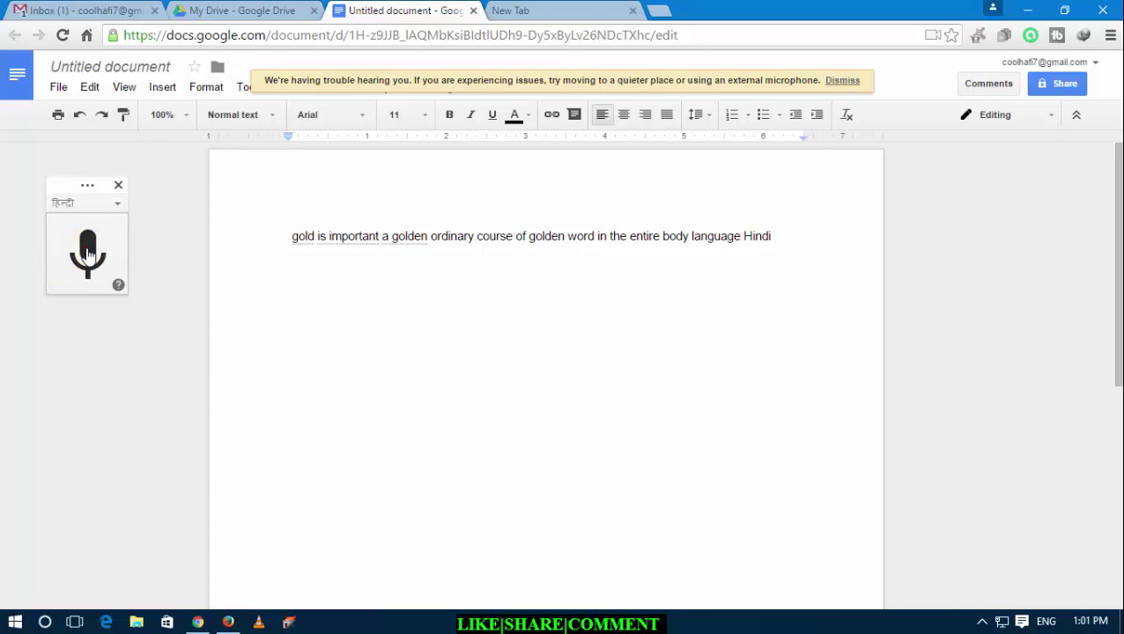
left_click(910, 361)
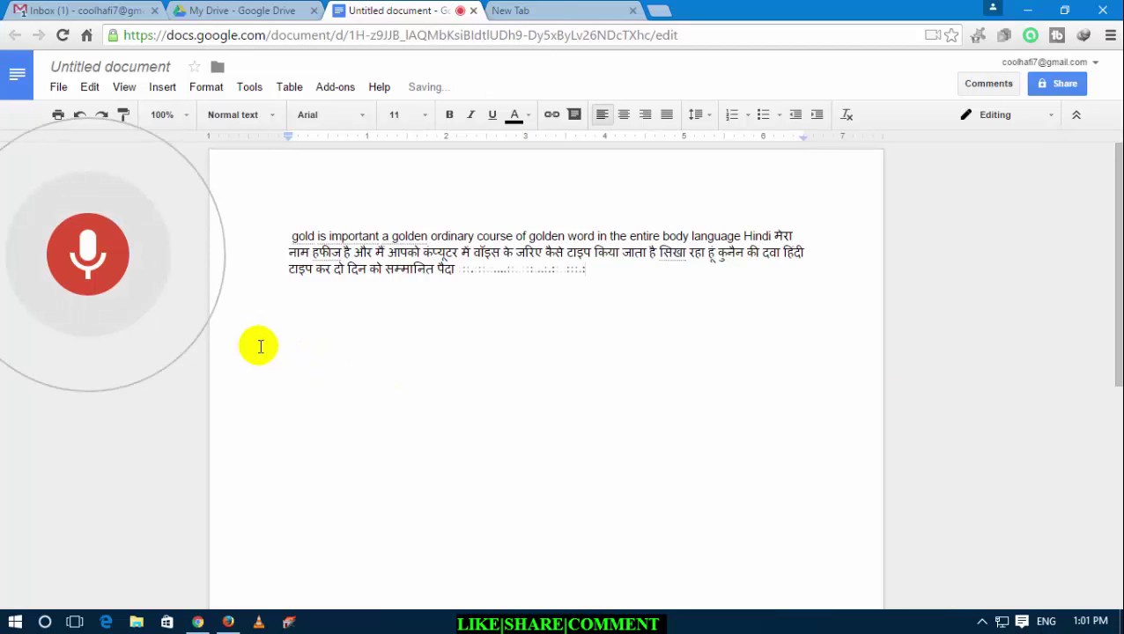
left_click(92, 253)
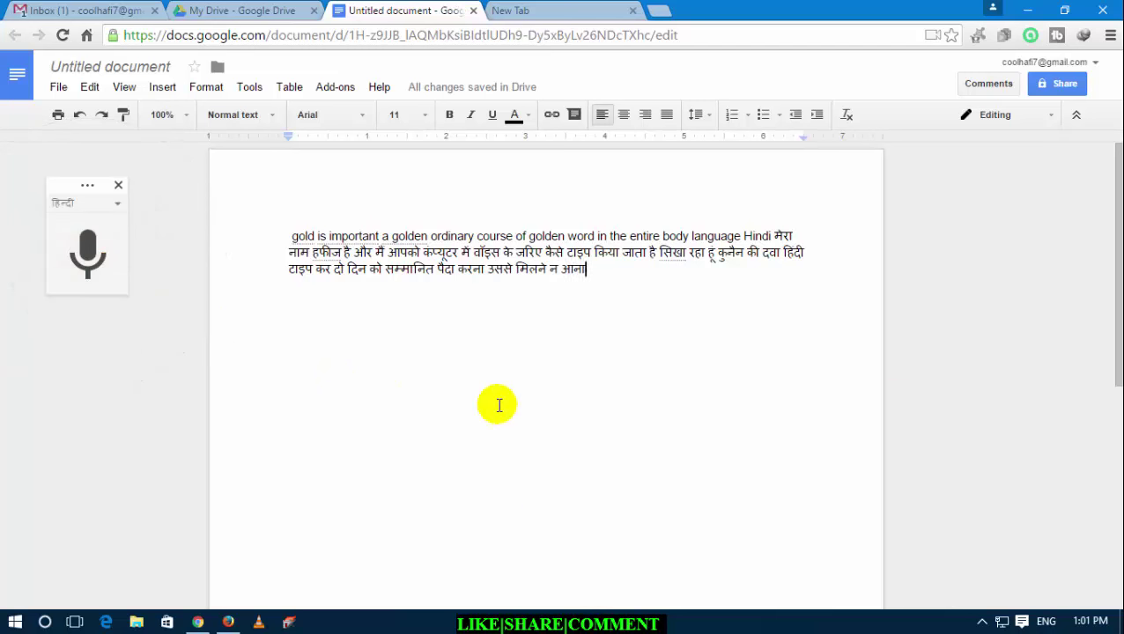
- Download the document as the Word file Untitleddocument.docx
left_click(62, 93)
mouse_move(126, 376)
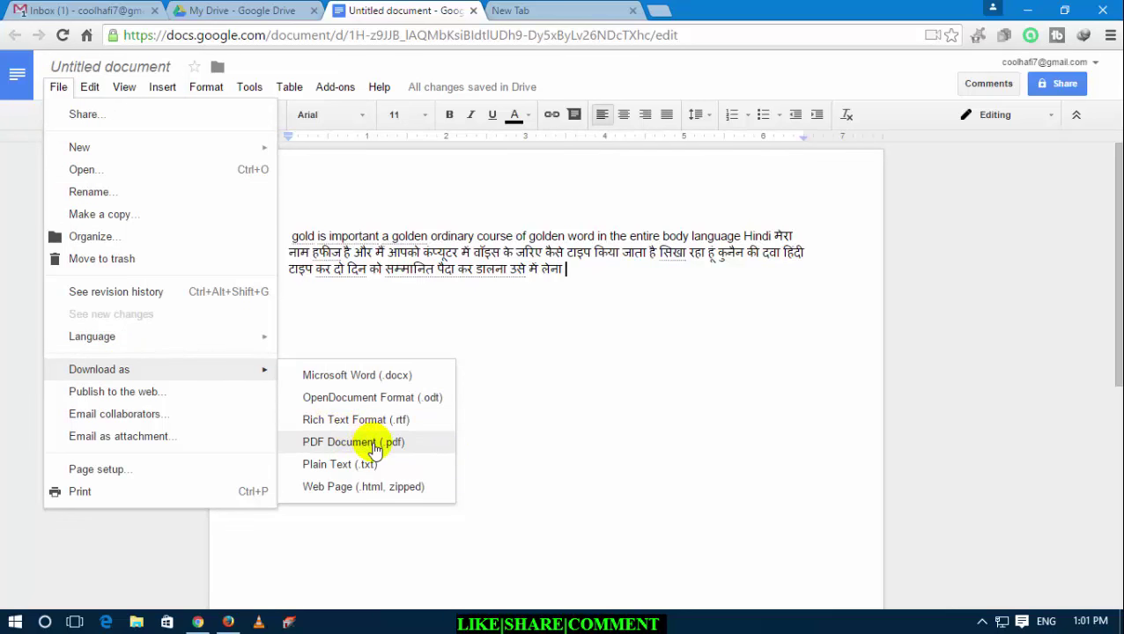
left_click(396, 376)
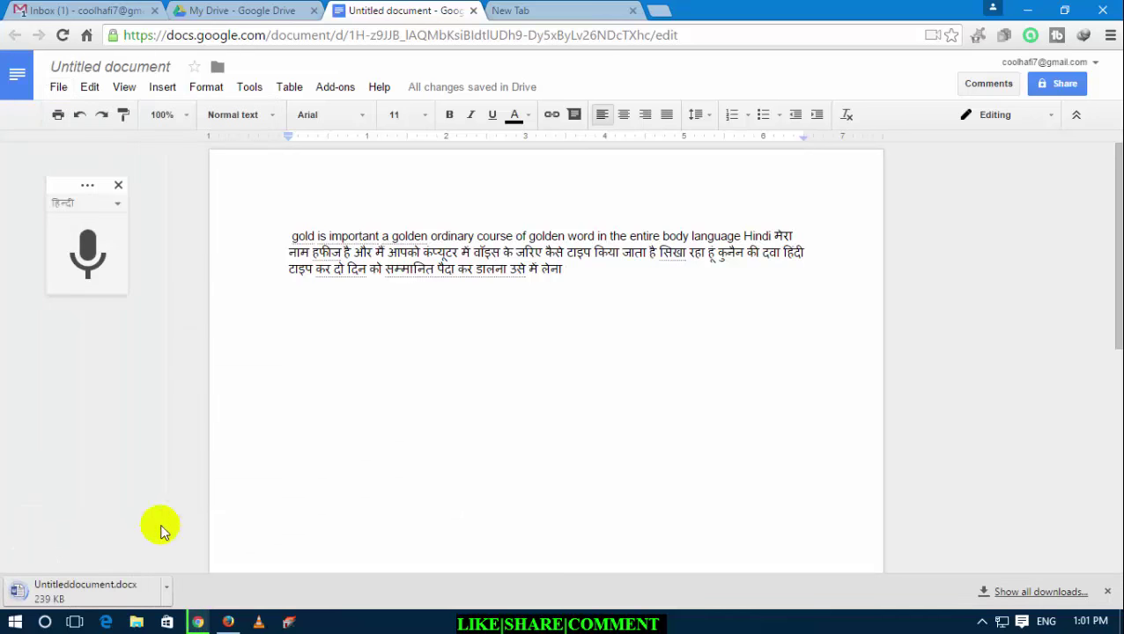
- Open Untitleddocument.docx in Word with editing enabled, check its English and Hindi text, and close it
left_click(94, 597)
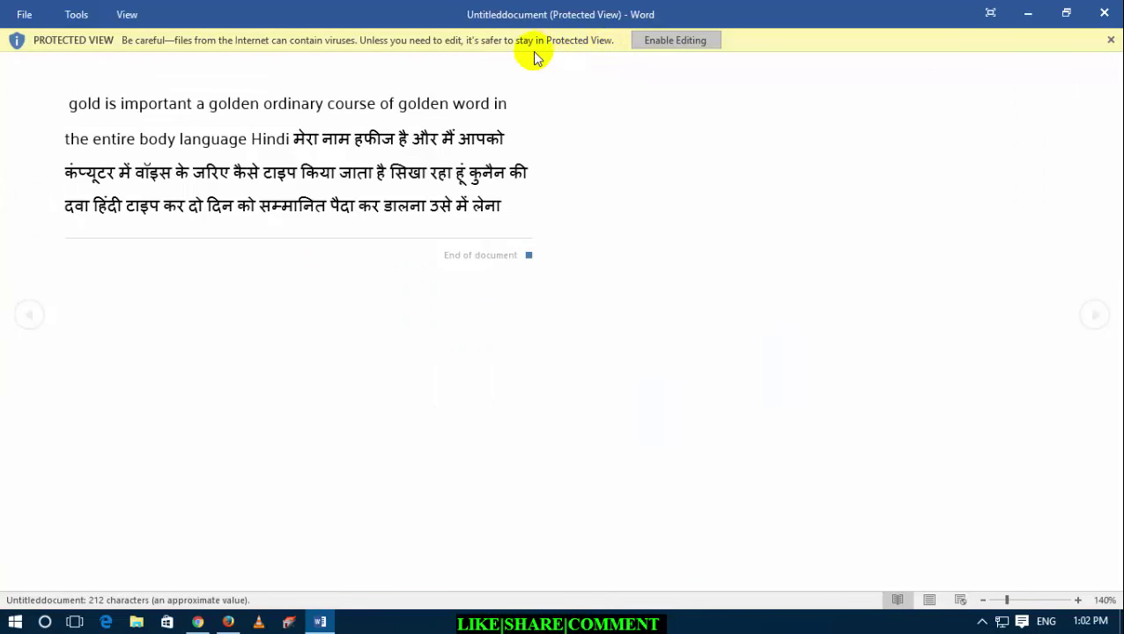
left_click(661, 44)
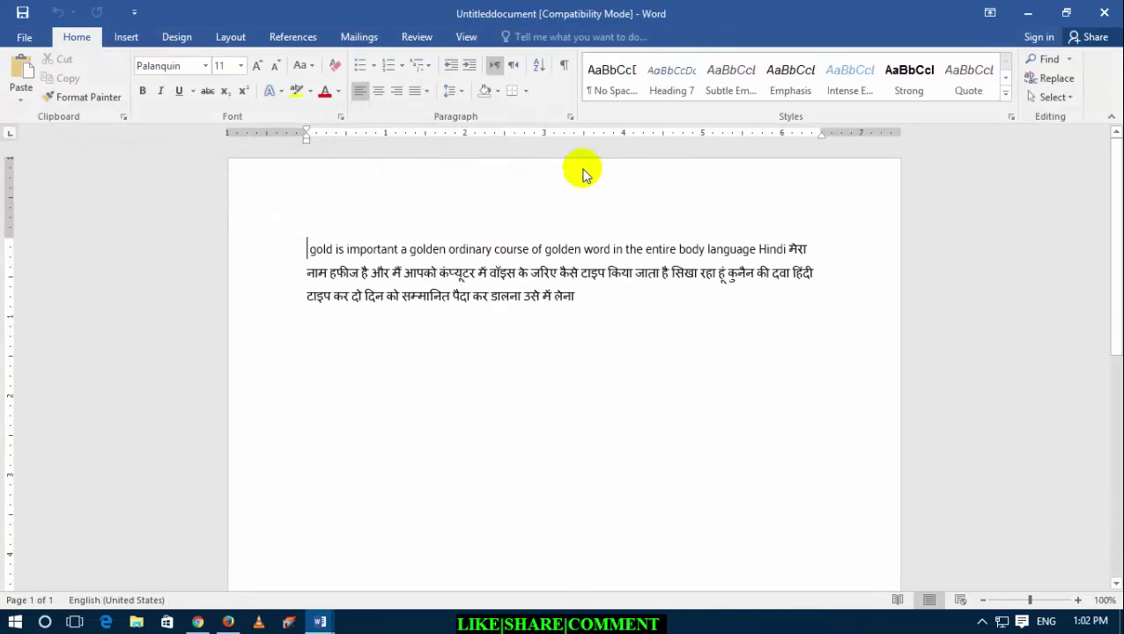
left_click(310, 251)
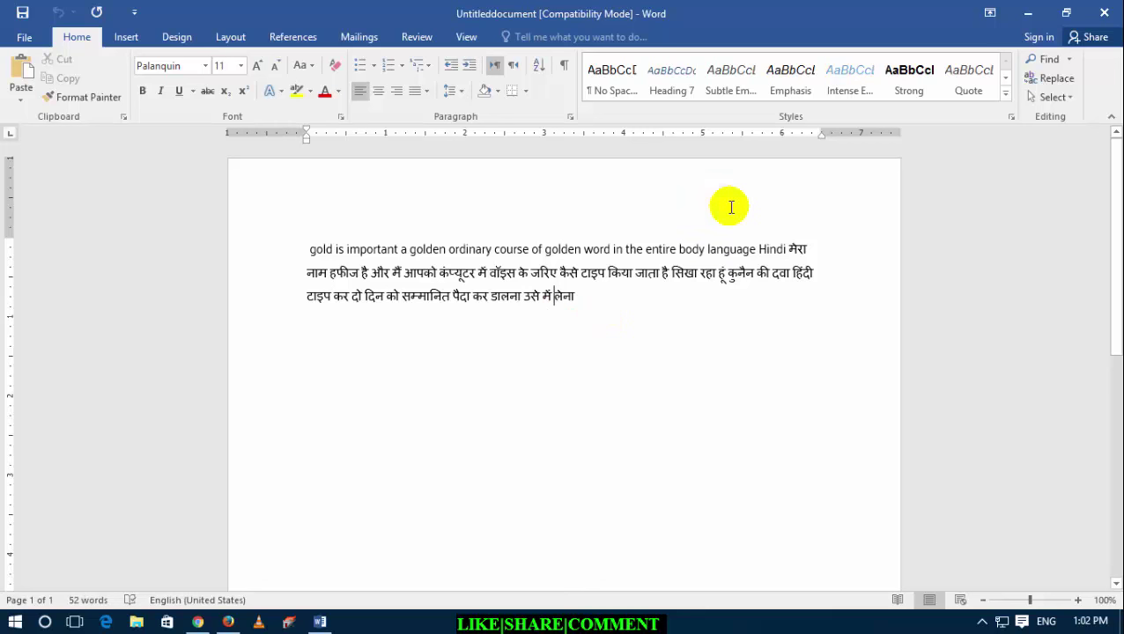
left_click(1091, 15)
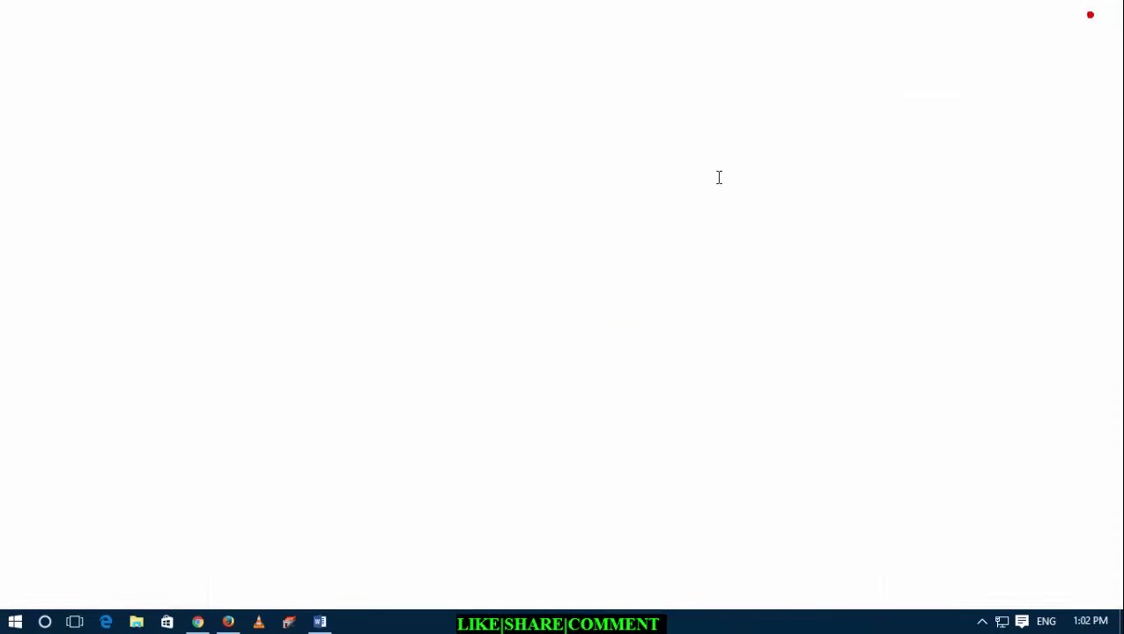
left_click(581, 308)
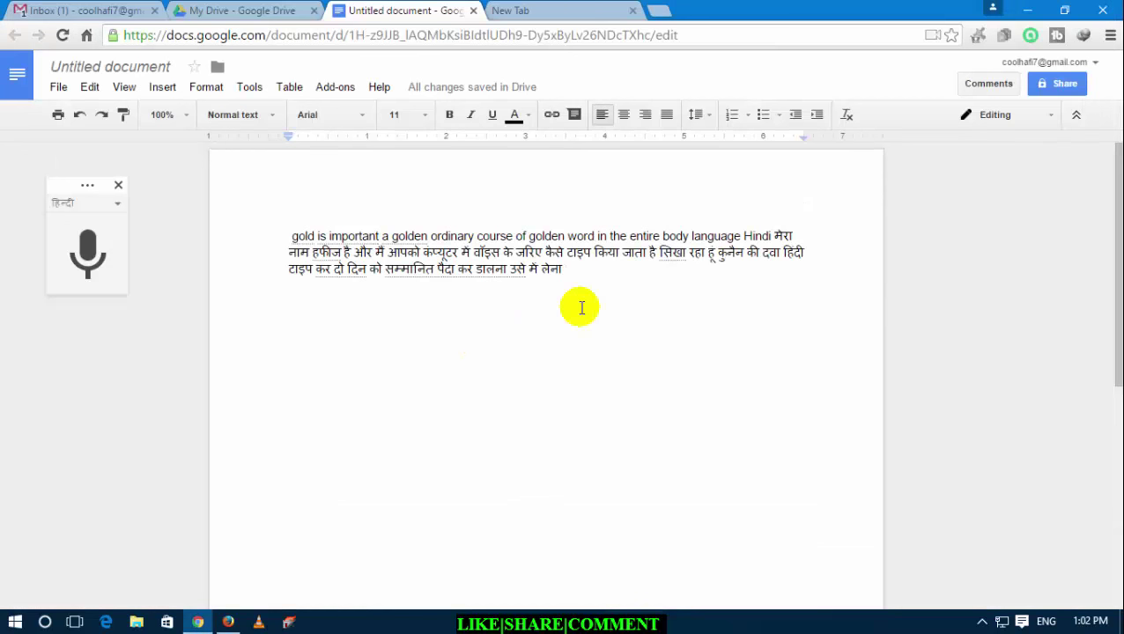